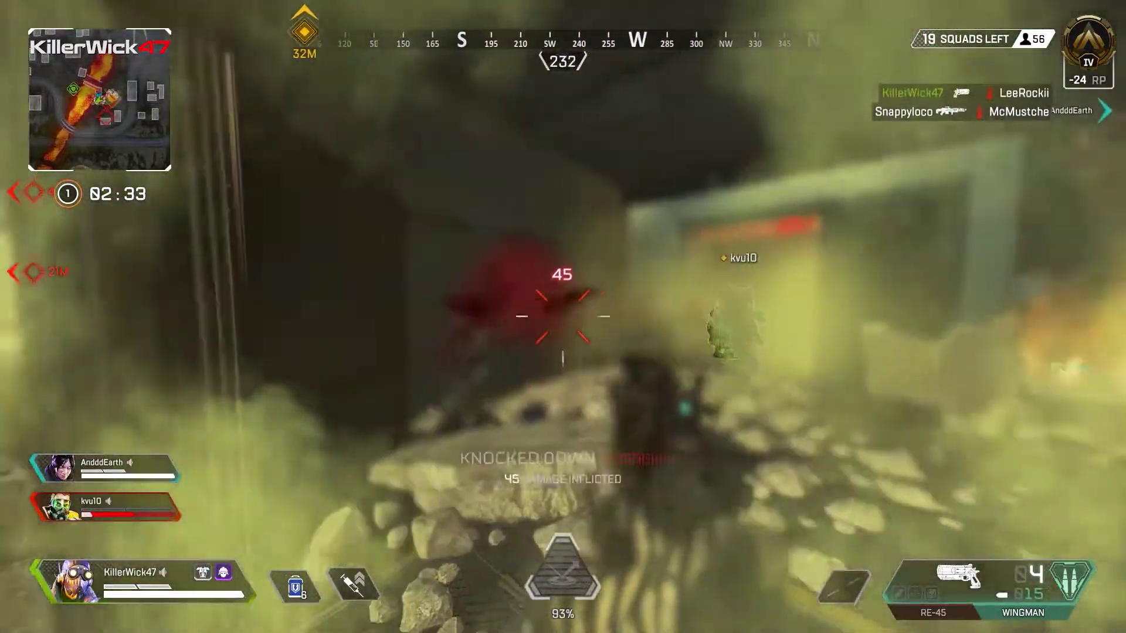
# - Shoot down the nearby enemies with the Wingman, then reload it
pyautogui.click(563, 317)
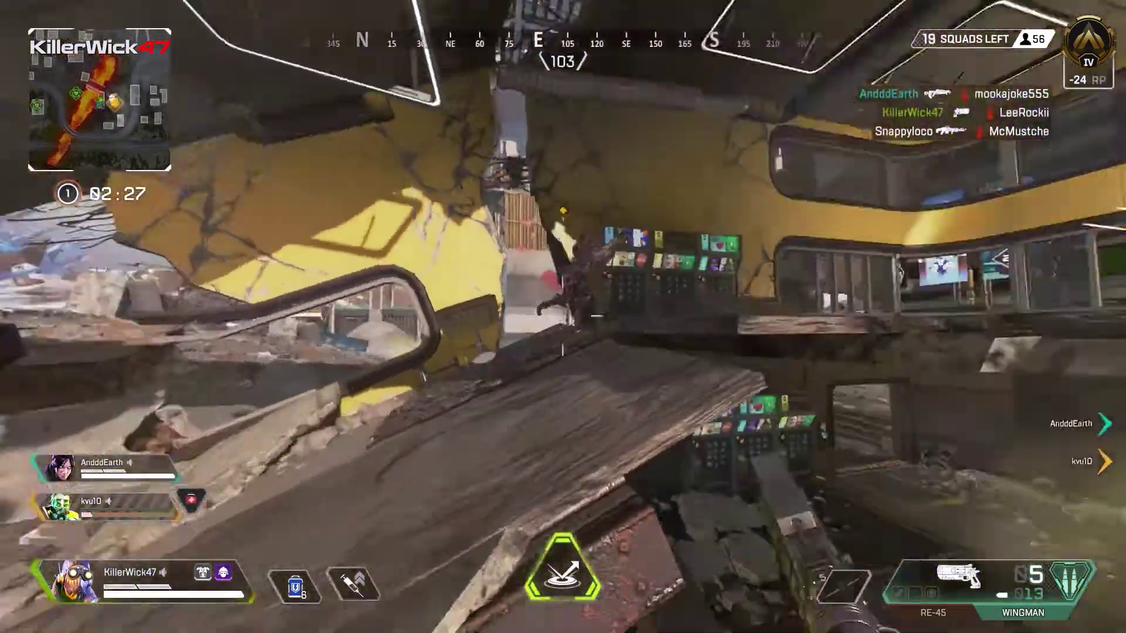
pyautogui.click(563, 316)
pyautogui.click(563, 316)
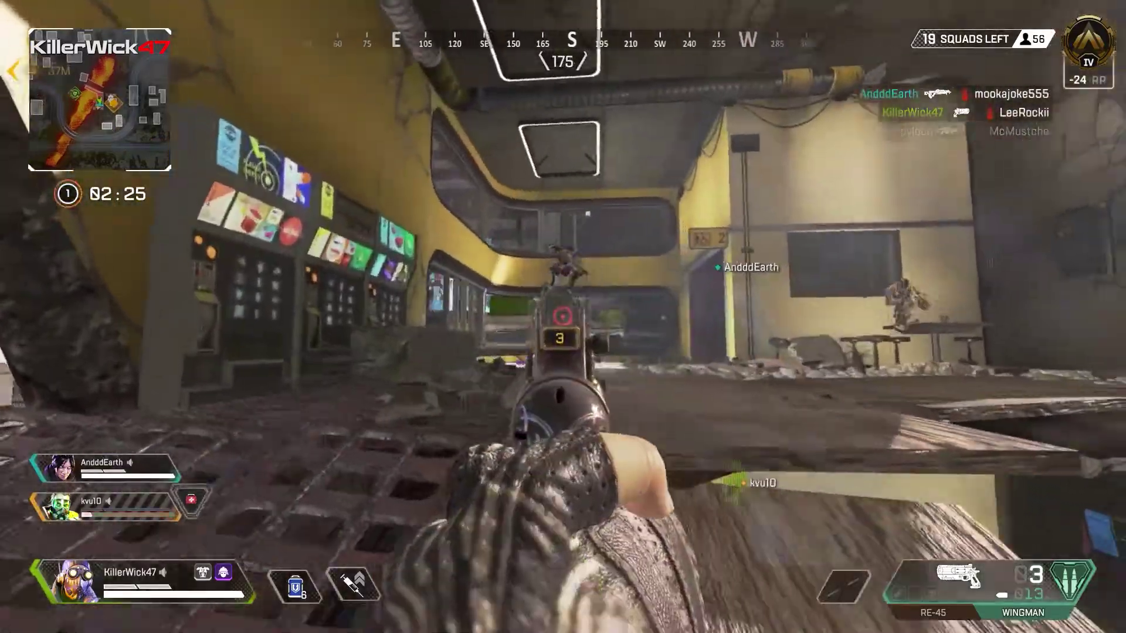
pyautogui.click(562, 316)
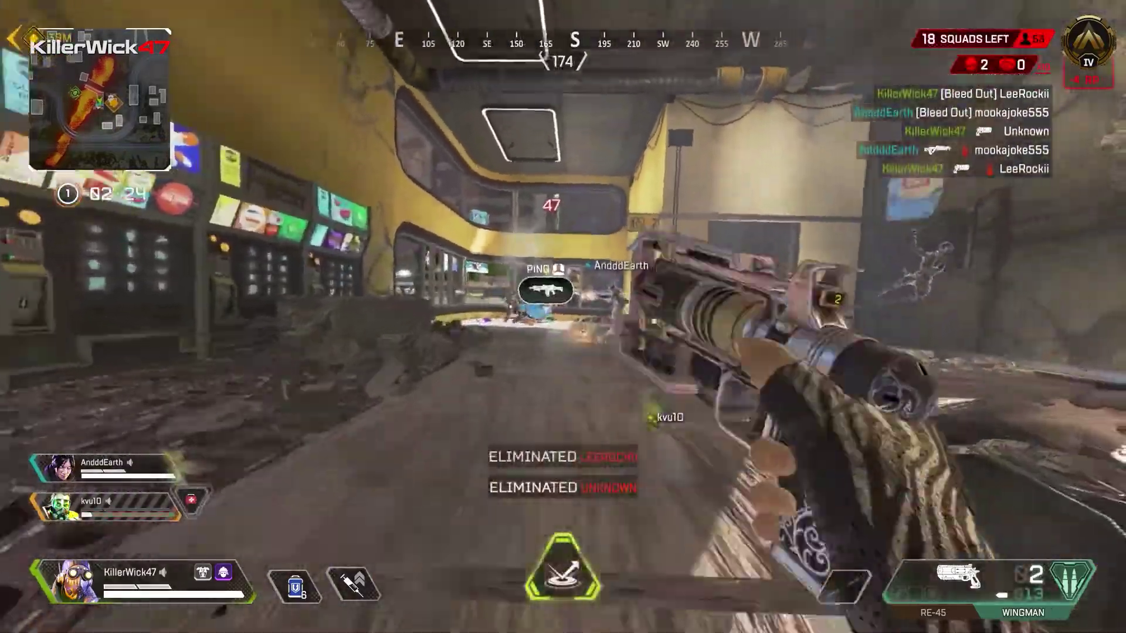
pyautogui.press('r')
# - Loot the Light Rounds from the fallen enemy's death box
pyautogui.press('w')
pyautogui.press('e')
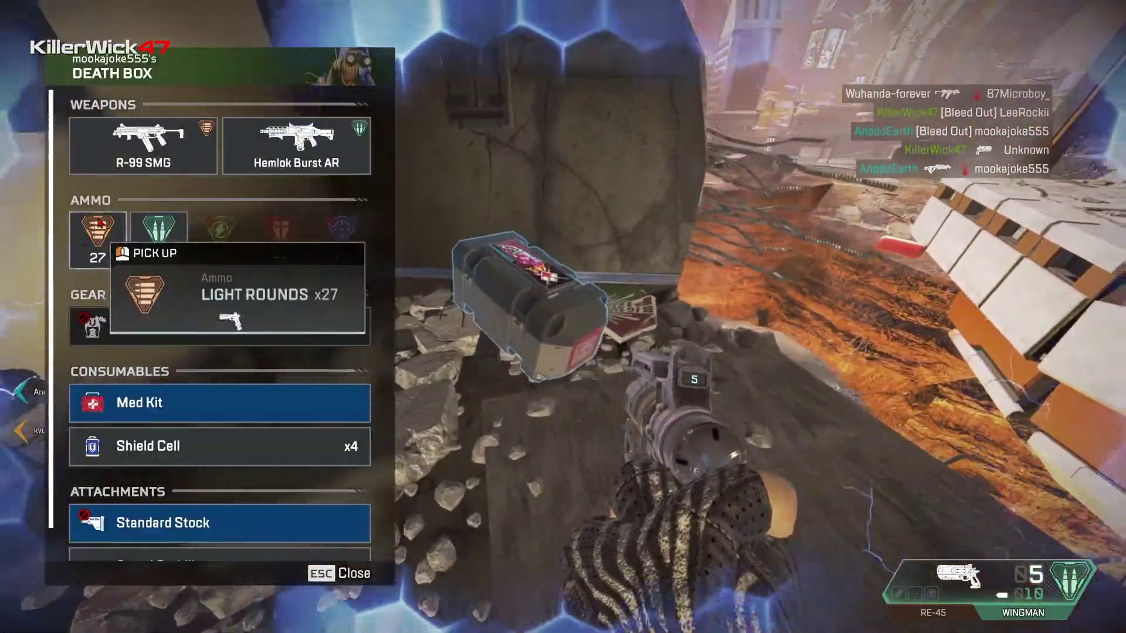
pyautogui.click(100, 223)
pyautogui.press('Escape')
pyautogui.press('1')
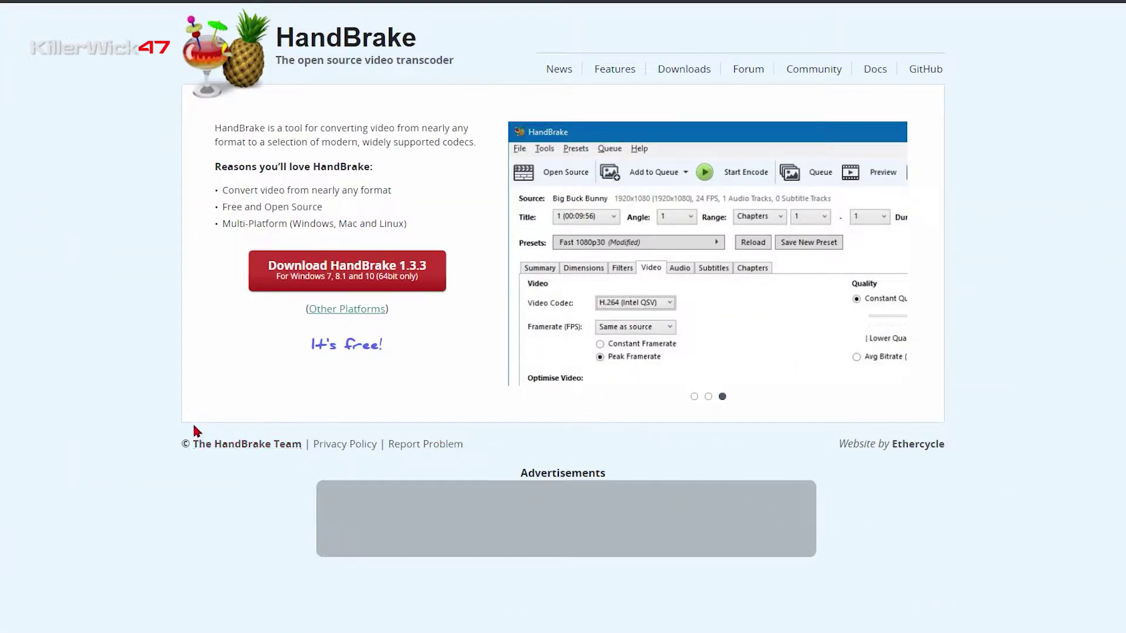
# - Download HandBrake 1.3.3 for Windows from handbrake.fr
pyautogui.click(337, 280)
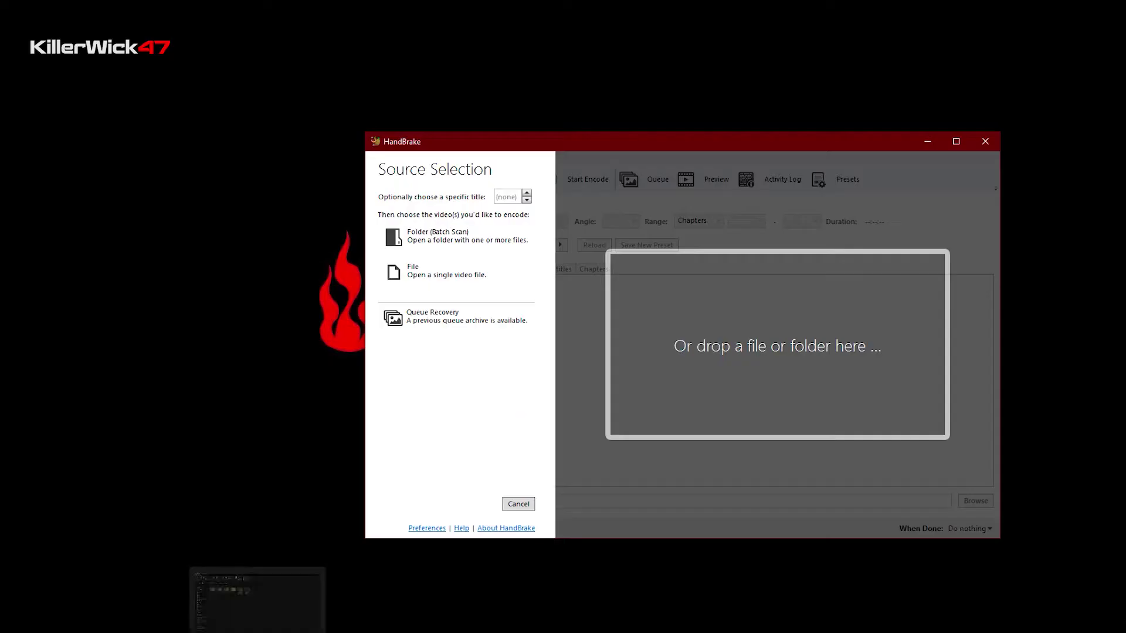
# - Load 1.mp4 from the Apex Legends recordings folder as the HandBrake source
pyautogui.click(252, 598)
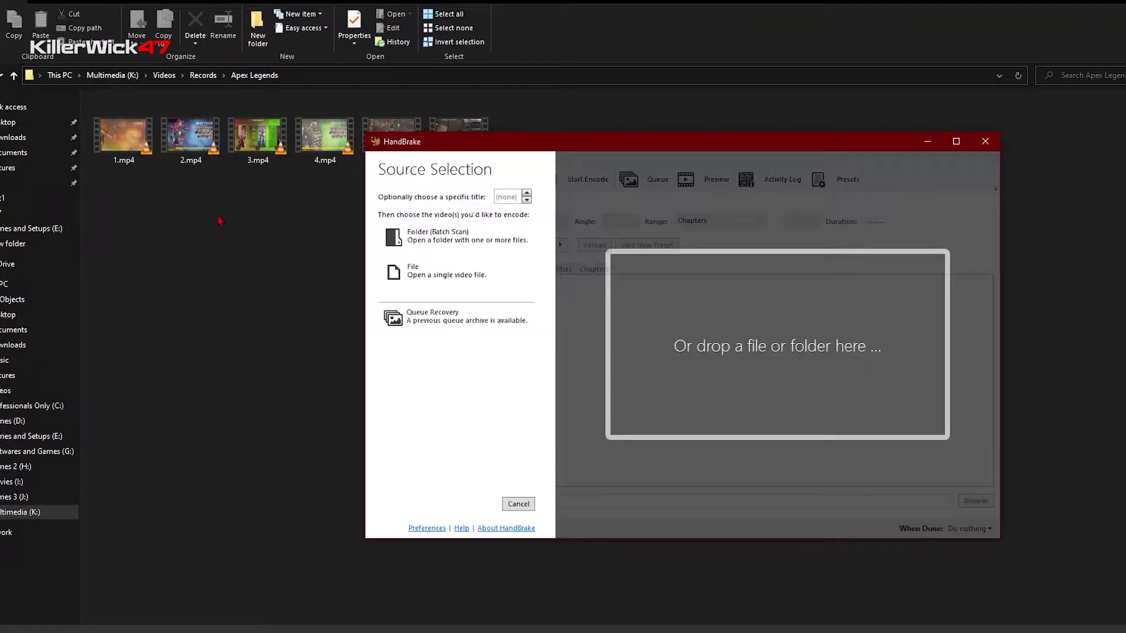
pyautogui.moveTo(117, 138); pyautogui.dragTo(793, 299)
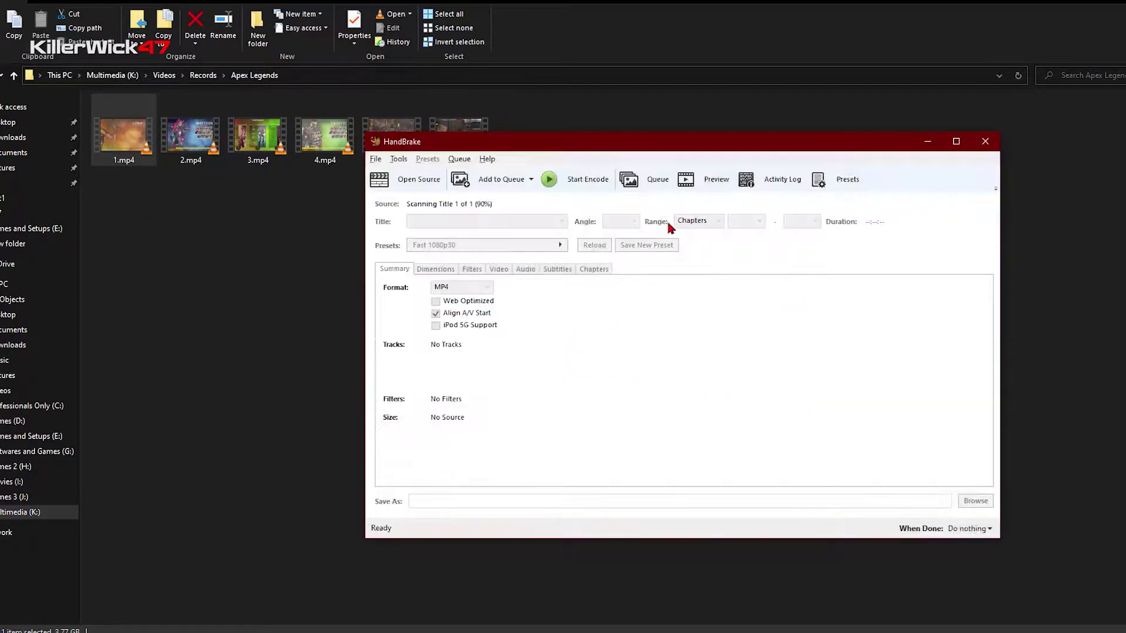
pyautogui.moveTo(641, 145); pyautogui.dragTo(425, 142)
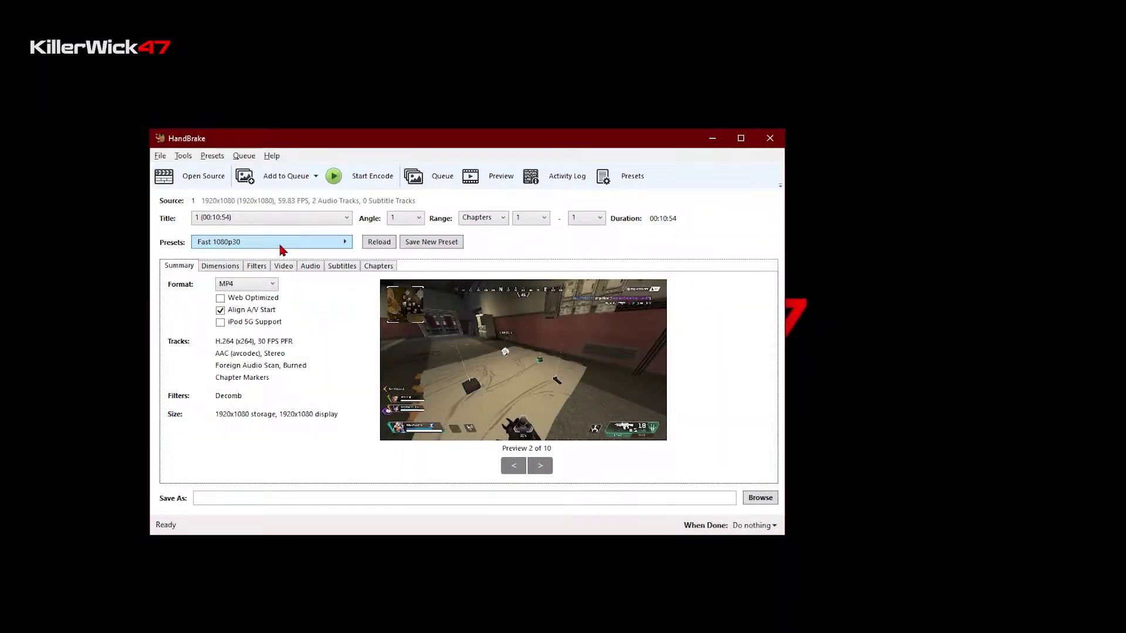
# - Apply the Web > Vimeo YouTube HQ 1080p60 preset
pyautogui.click(287, 249)
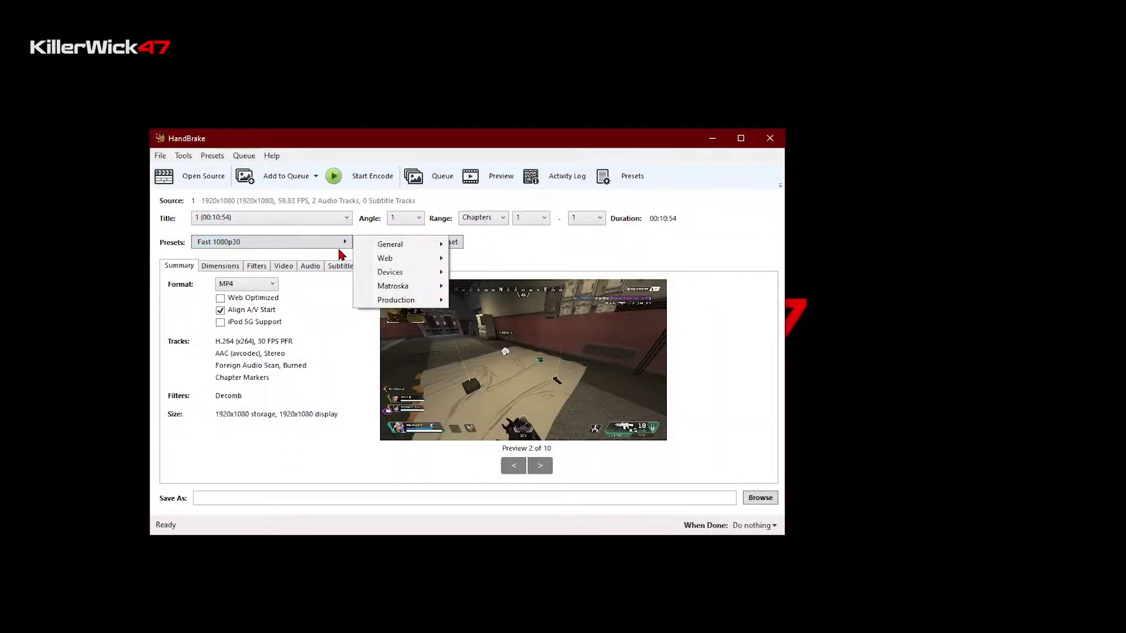
pyautogui.moveTo(410, 258)
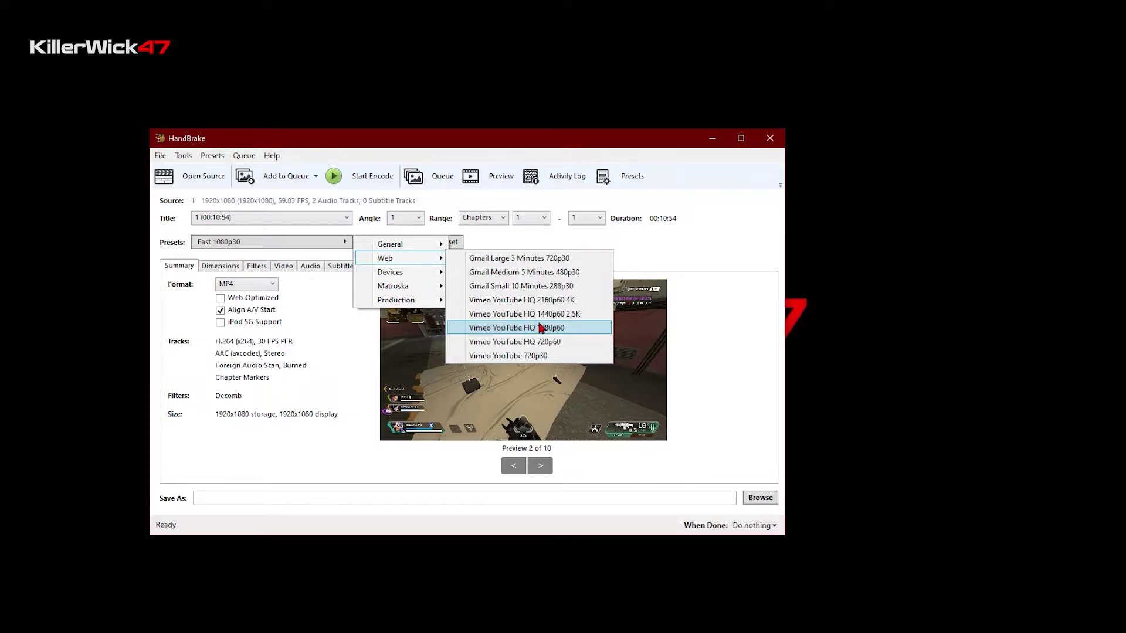
pyautogui.click(570, 328)
pyautogui.click(286, 268)
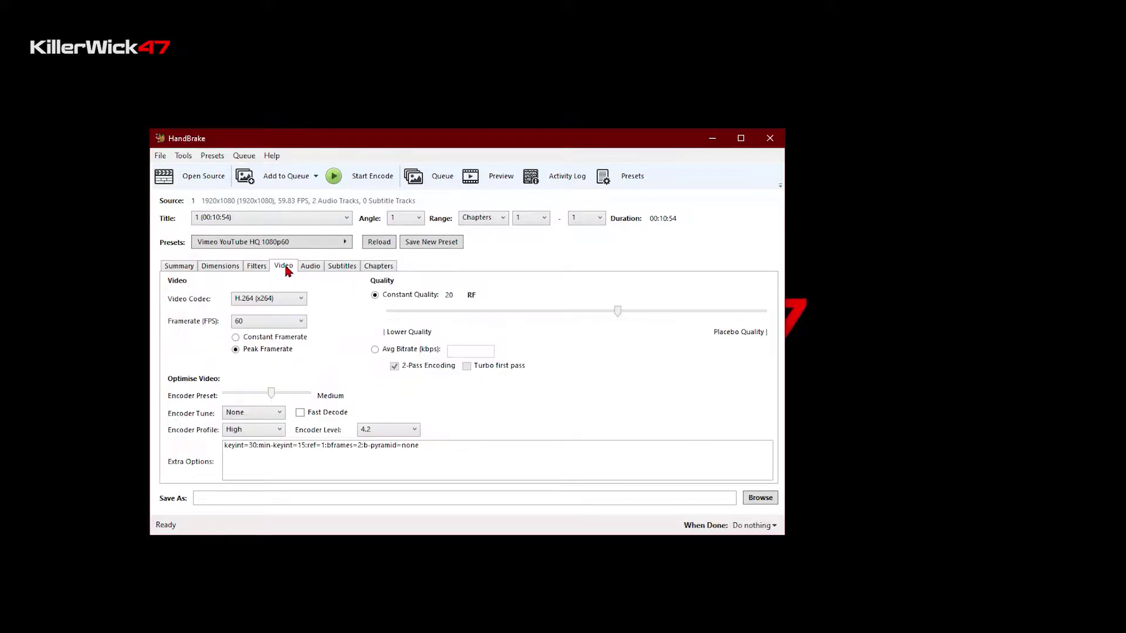
# - Set video quality to lossless RF 0 with a constant 60 fps framerate
pyautogui.moveTo(638, 310); pyautogui.dragTo(804, 314)
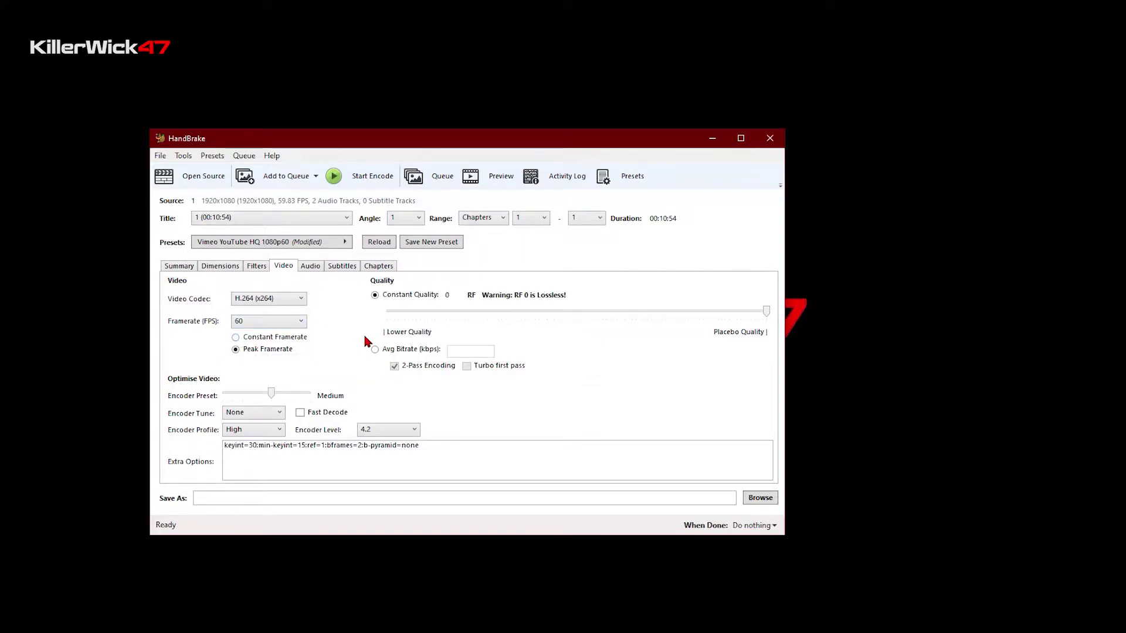
pyautogui.click(287, 322)
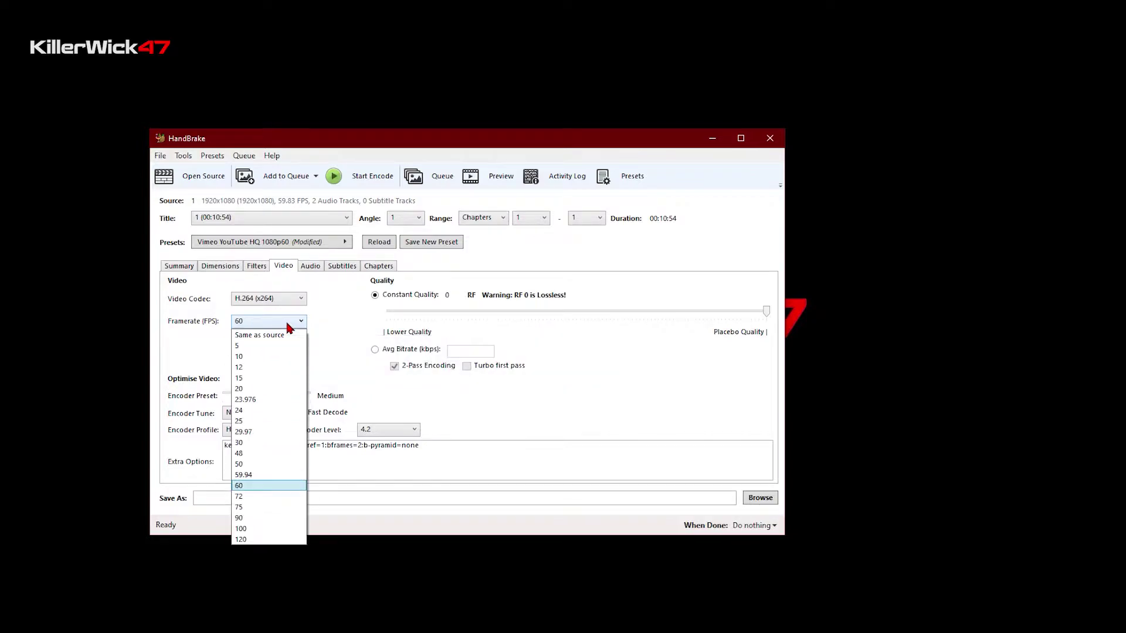
pyautogui.click(291, 322)
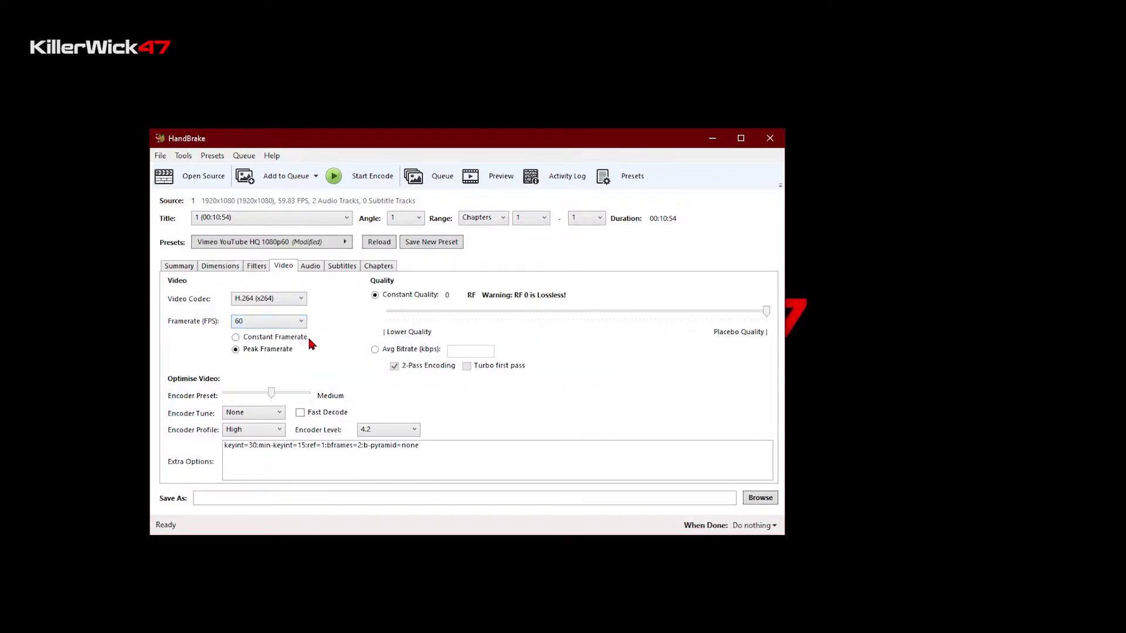
pyautogui.click(264, 322)
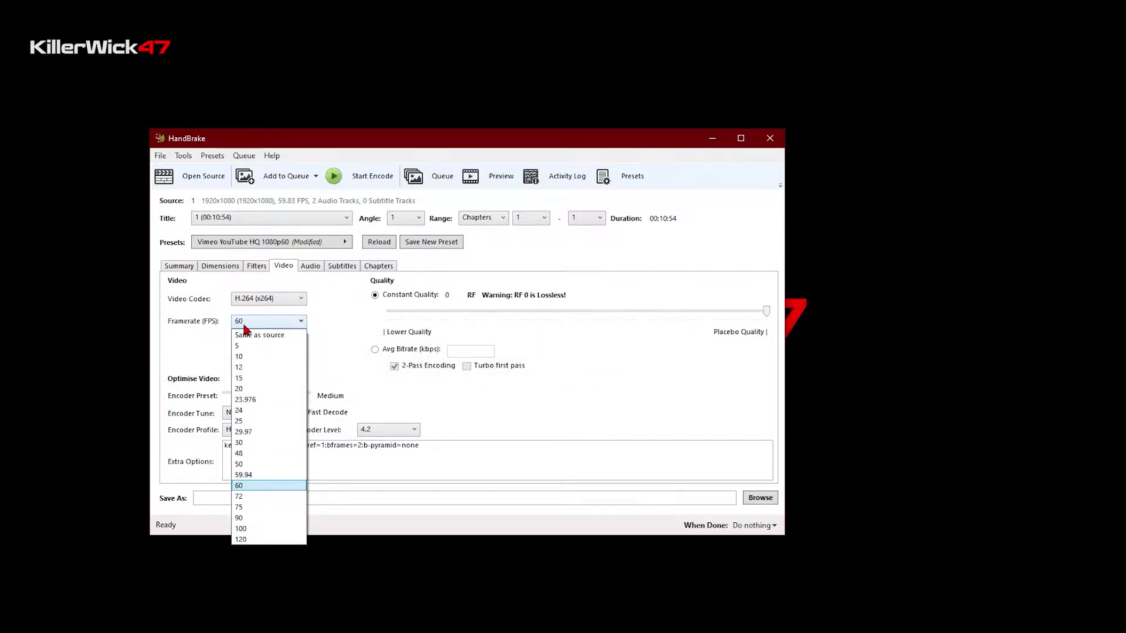
pyautogui.click(292, 322)
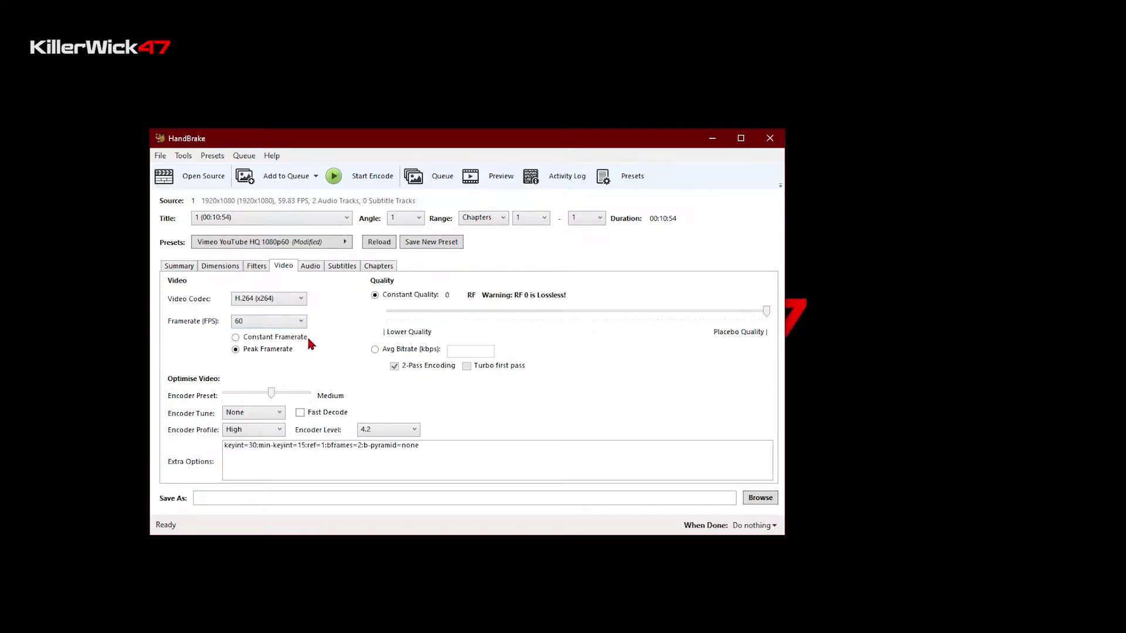
pyautogui.click(237, 339)
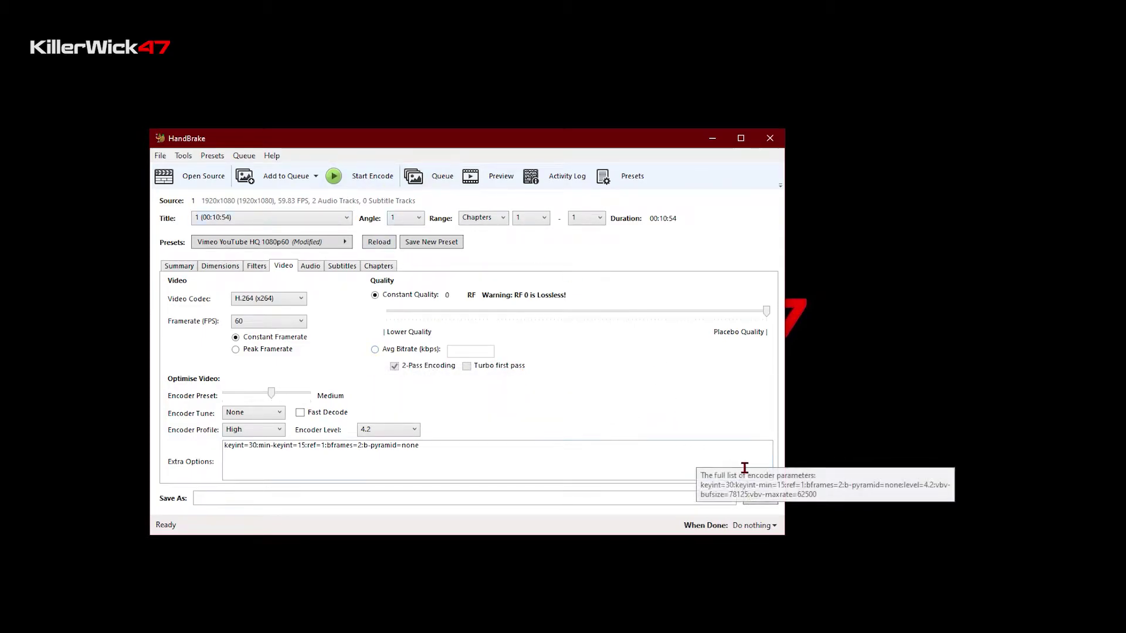
# - Review the Audio, Chapters and Subtitles tabs, then return to Video
pyautogui.click(315, 268)
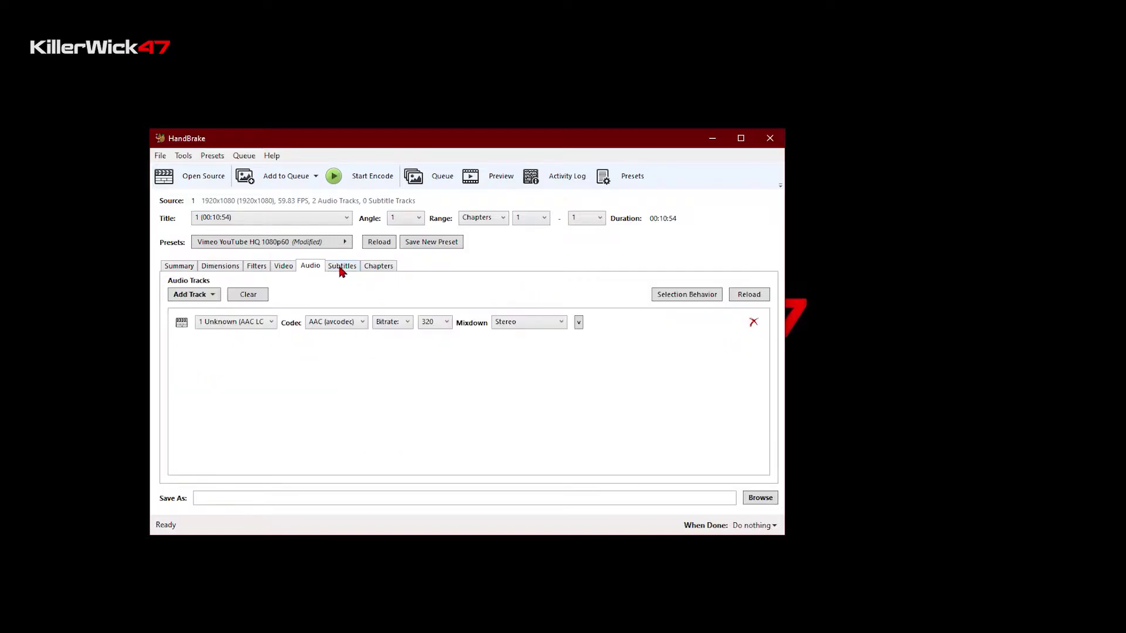
pyautogui.click(375, 266)
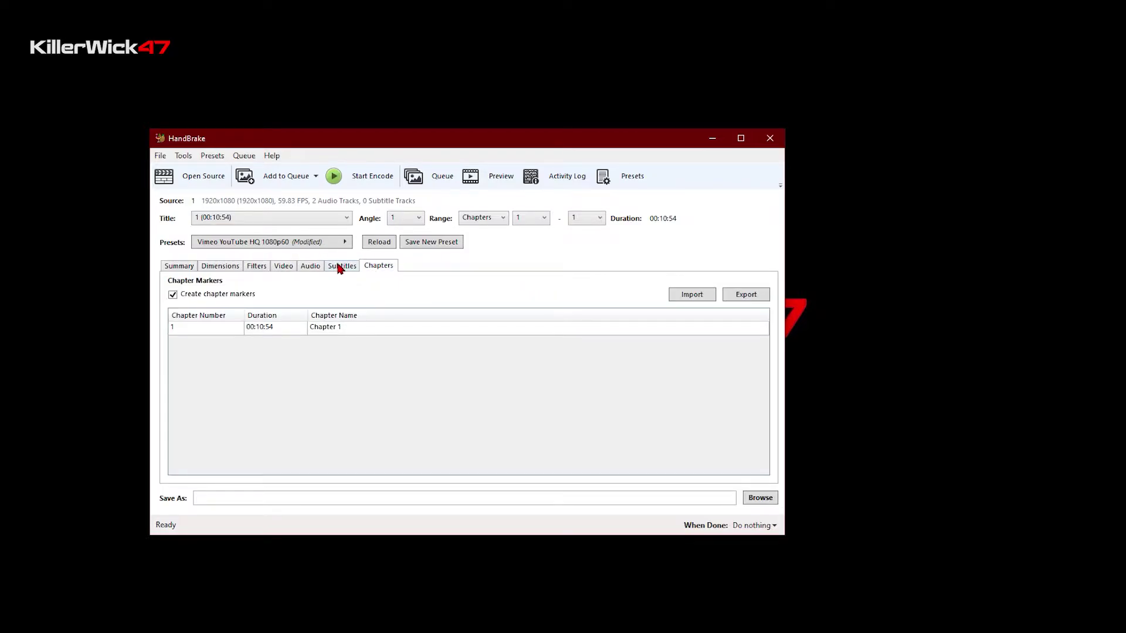
pyautogui.click(340, 267)
pyautogui.click(289, 268)
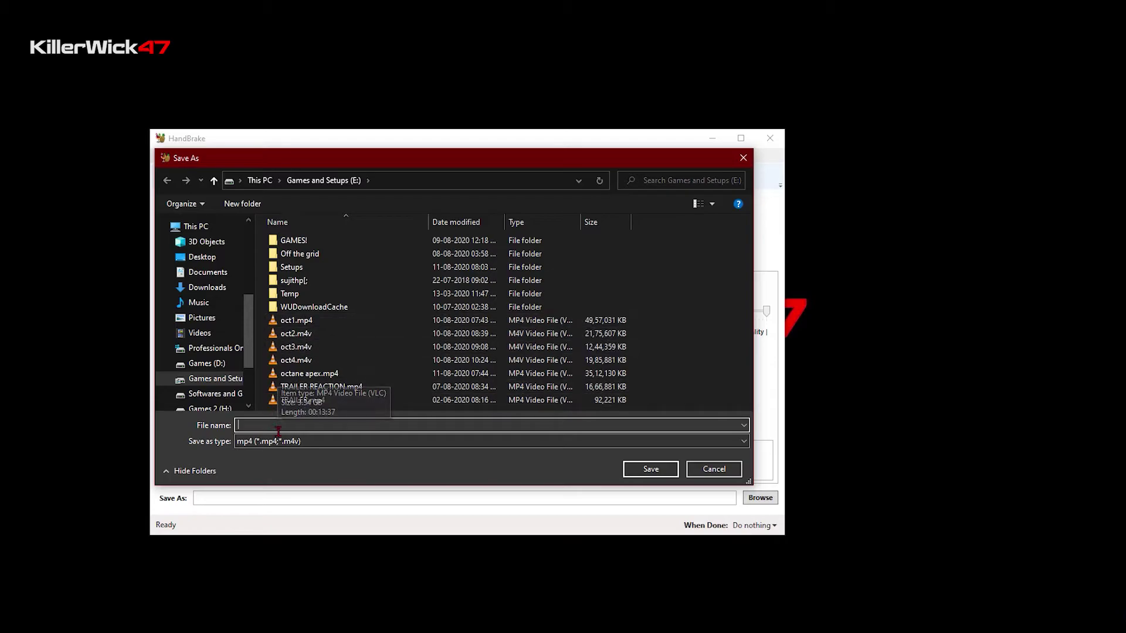
# - Set the output file to K:\Videos\r.mp4 in the Save As dialog
pyautogui.write('oc')
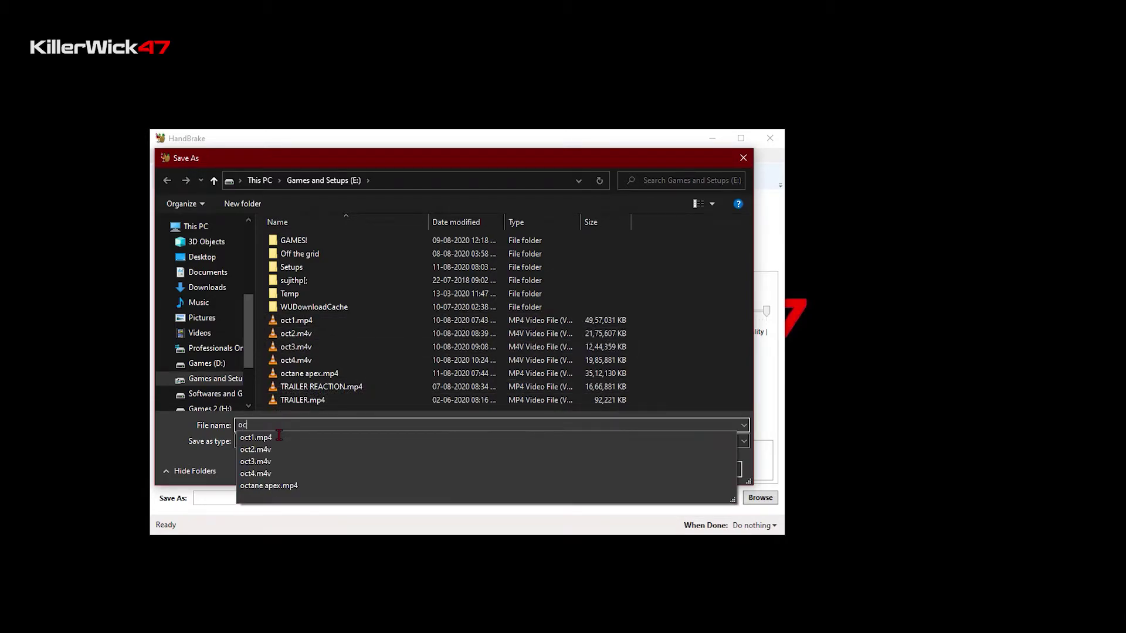
pyautogui.write('t1')
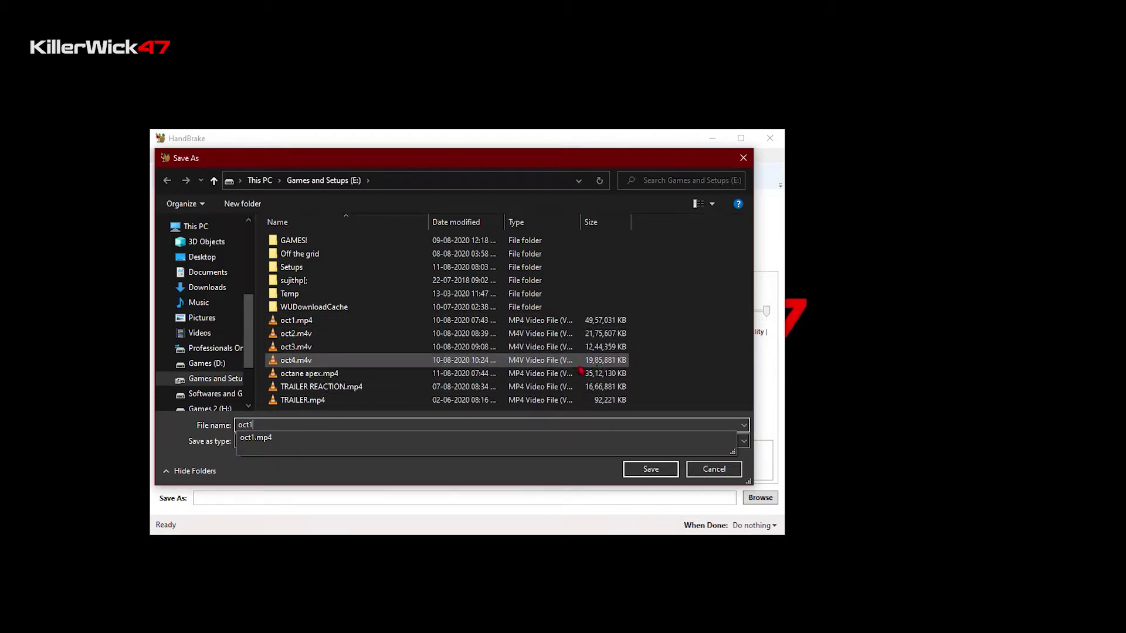
pyautogui.press('super+shift+Right')
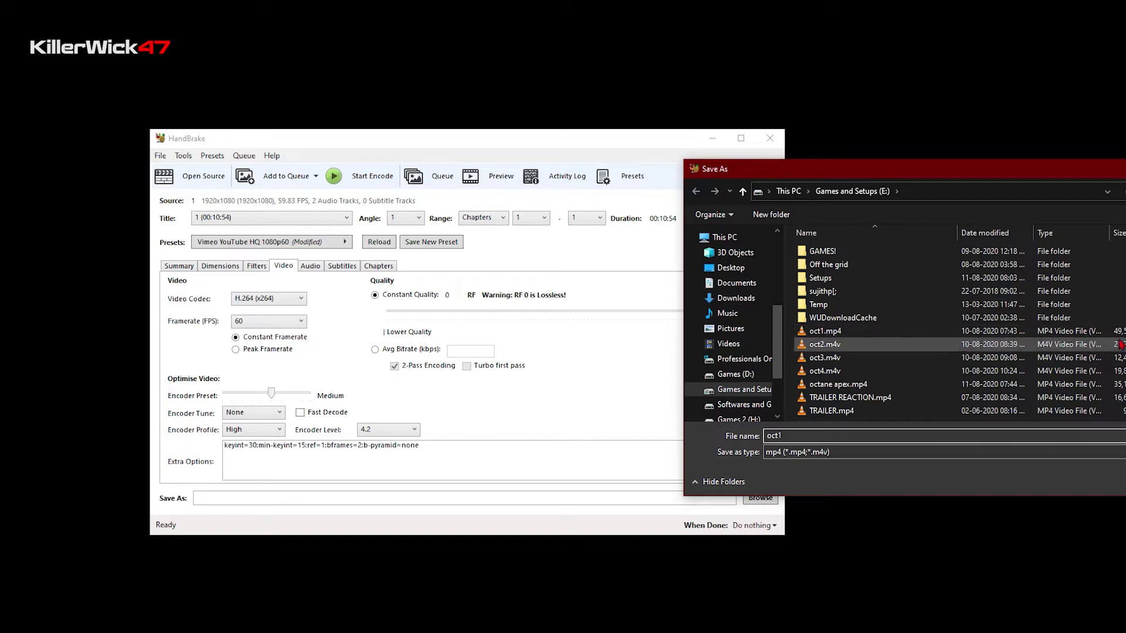
pyautogui.moveTo(1010, 176); pyautogui.dragTo(861, 79)
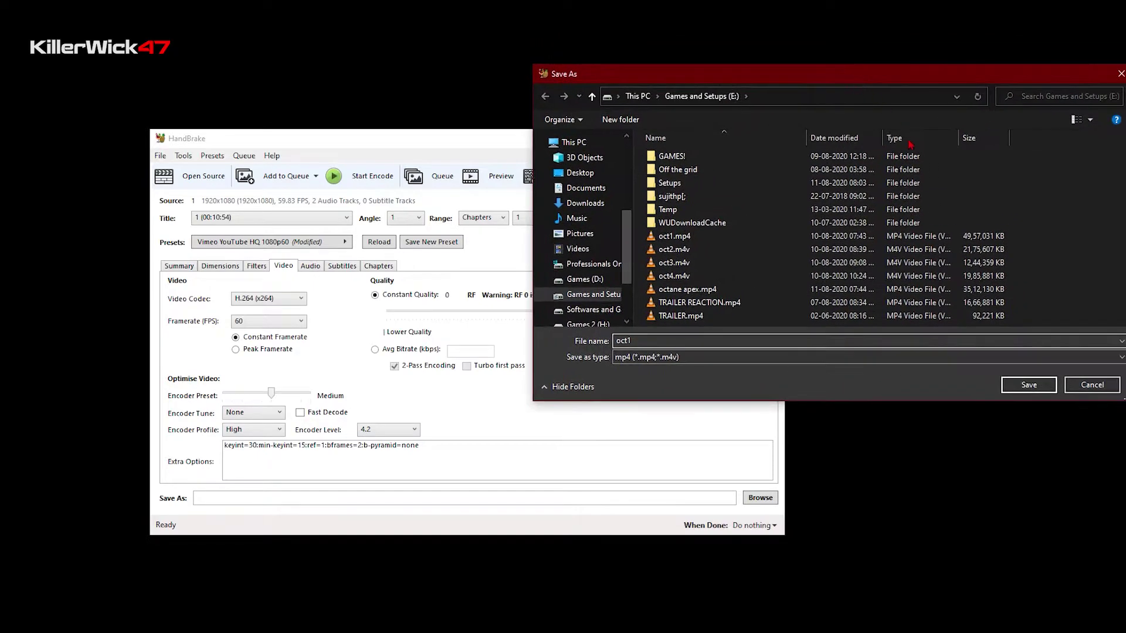
pyautogui.click(673, 236)
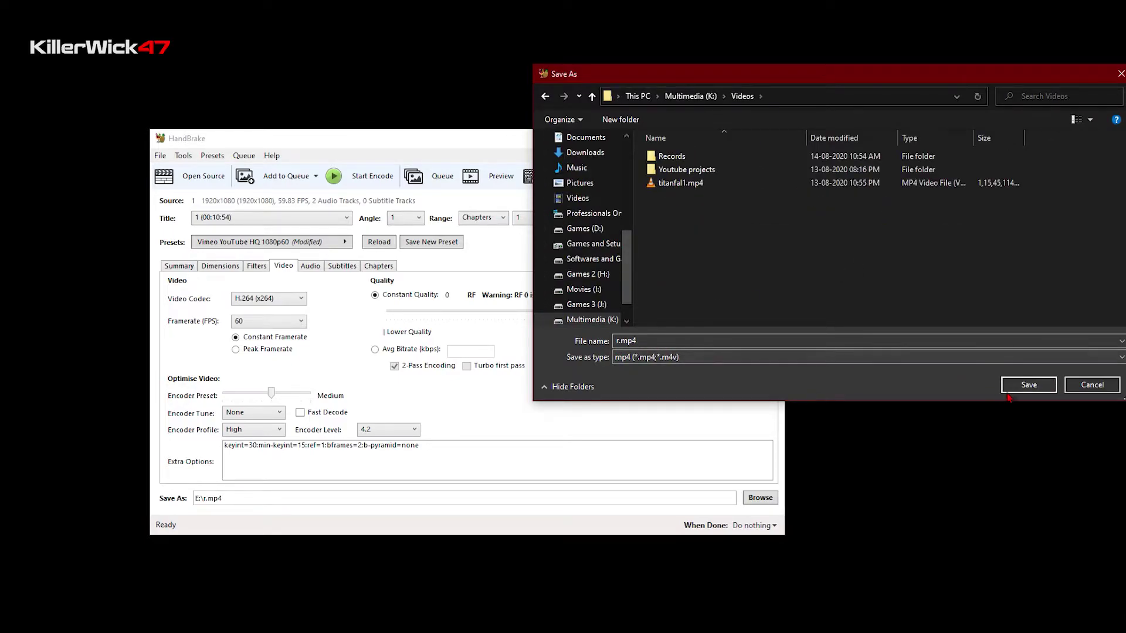
pyautogui.click(1033, 387)
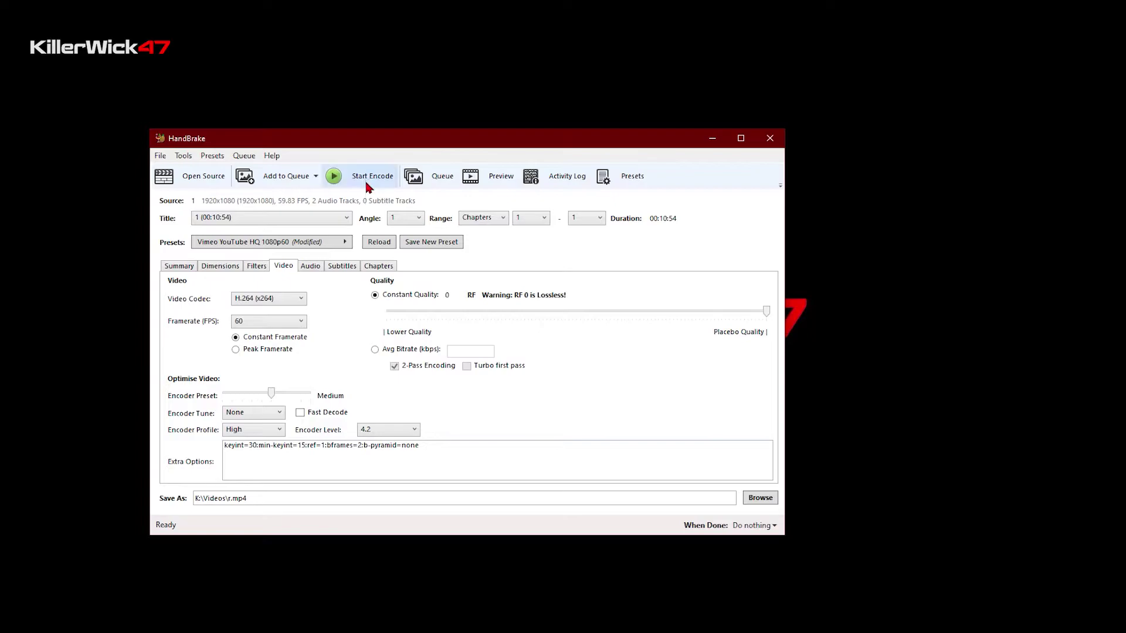
# - Start encoding the recording to K:\Videos\r.mp4
pyautogui.click(364, 177)
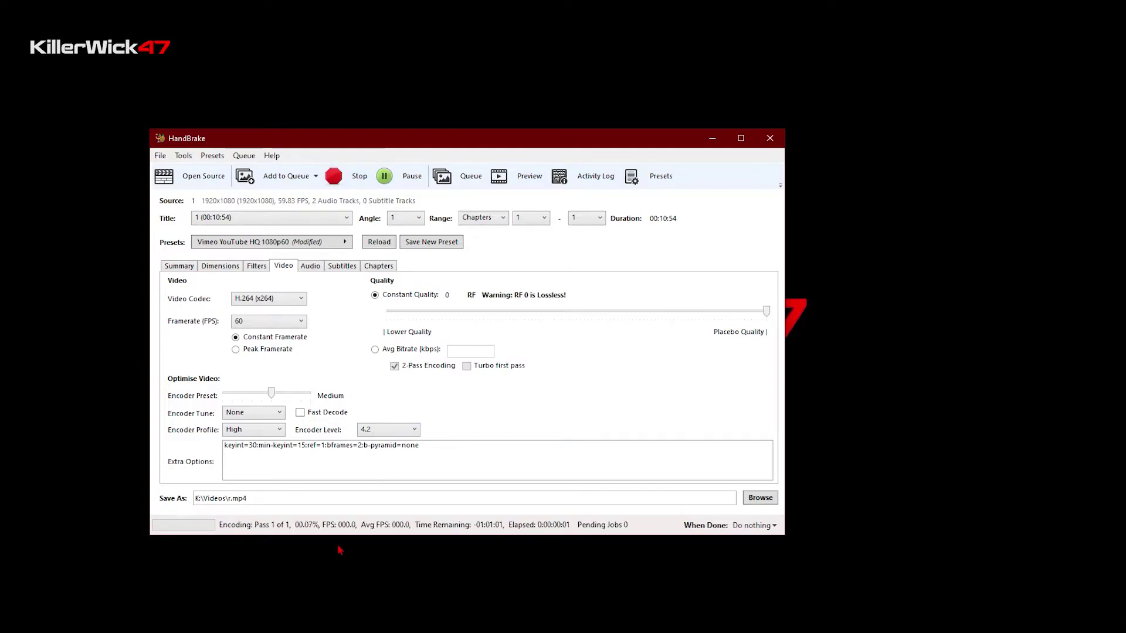